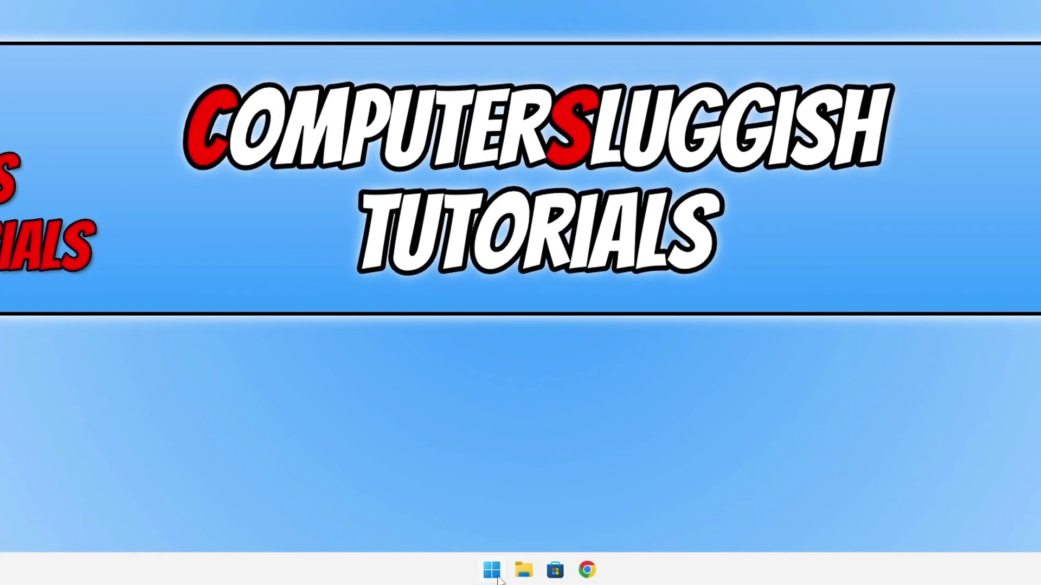
Step: Launch Registry Editor by searching 'registry editor' from the Start menu
click(492, 572)
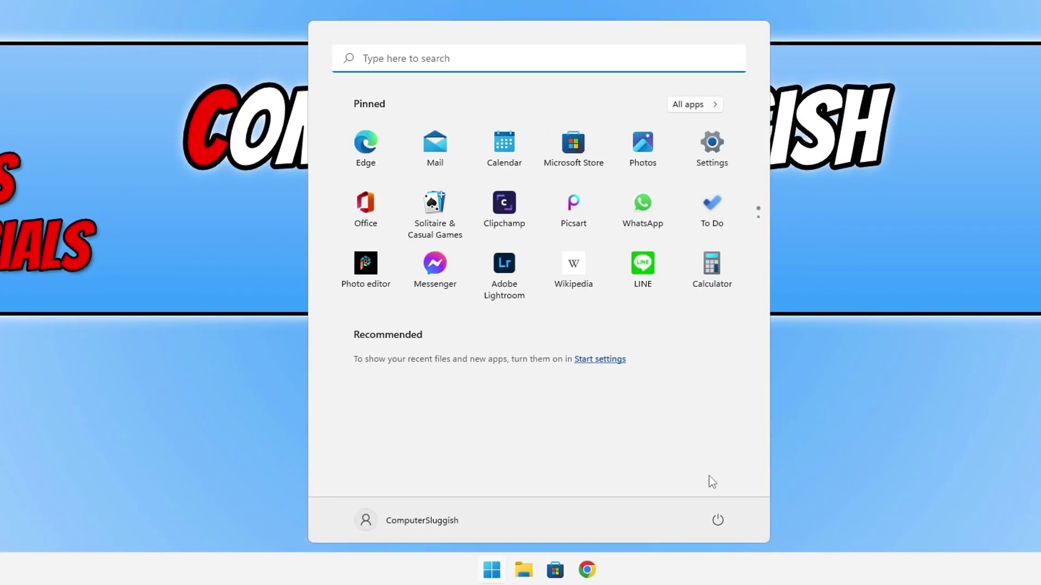
text(registry editor)
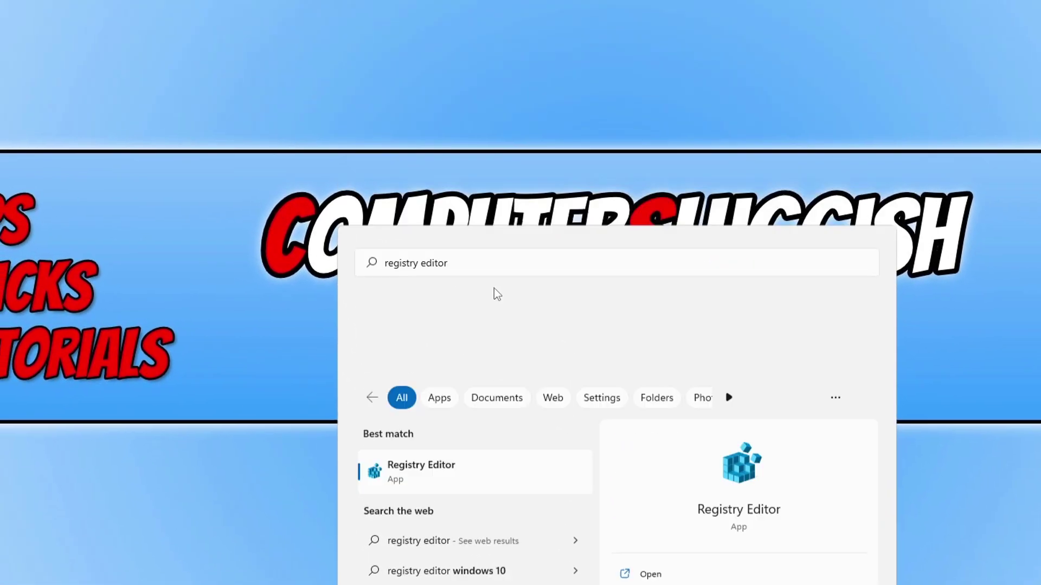
click(425, 195)
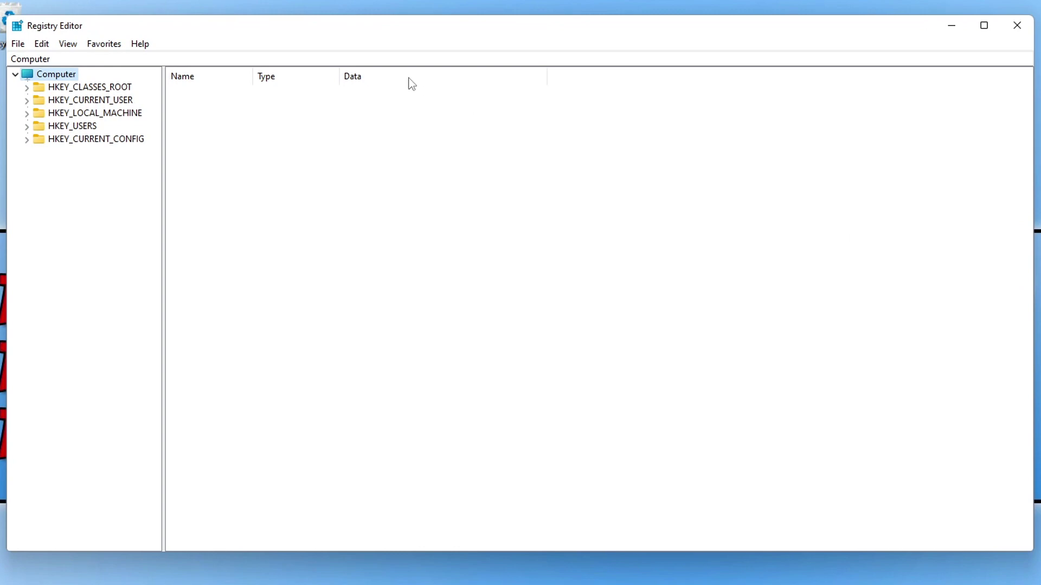
click(18, 44)
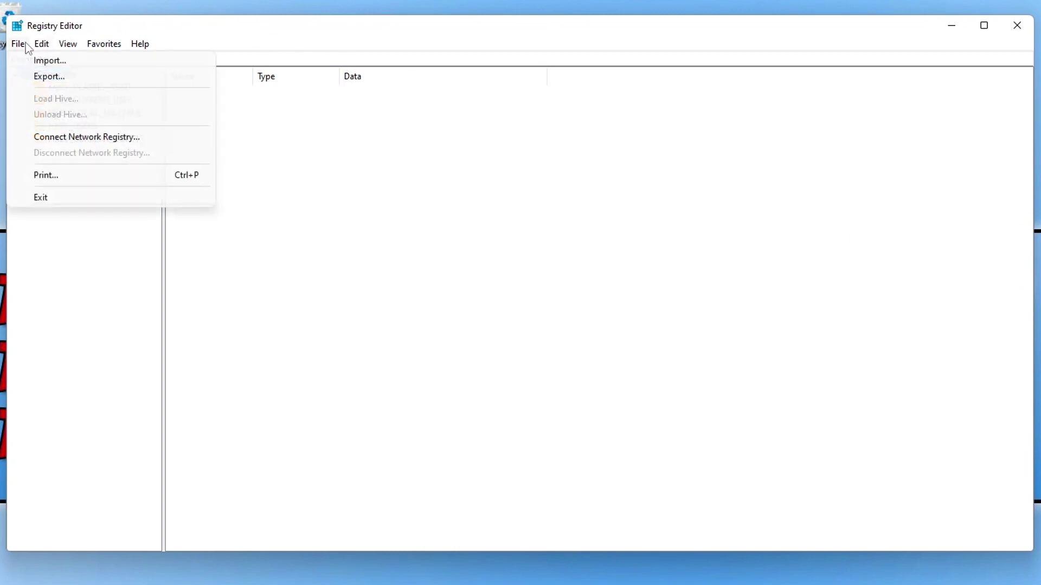
Step: Export the entire registry (range All) to a file named 'backup' in Documents
click(25, 76)
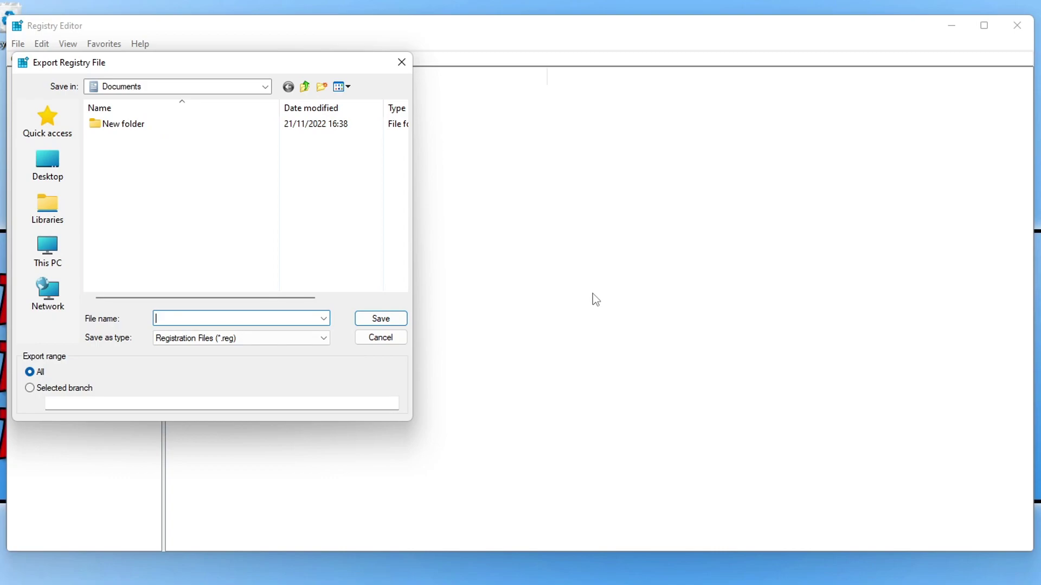
text(backup)
click(398, 324)
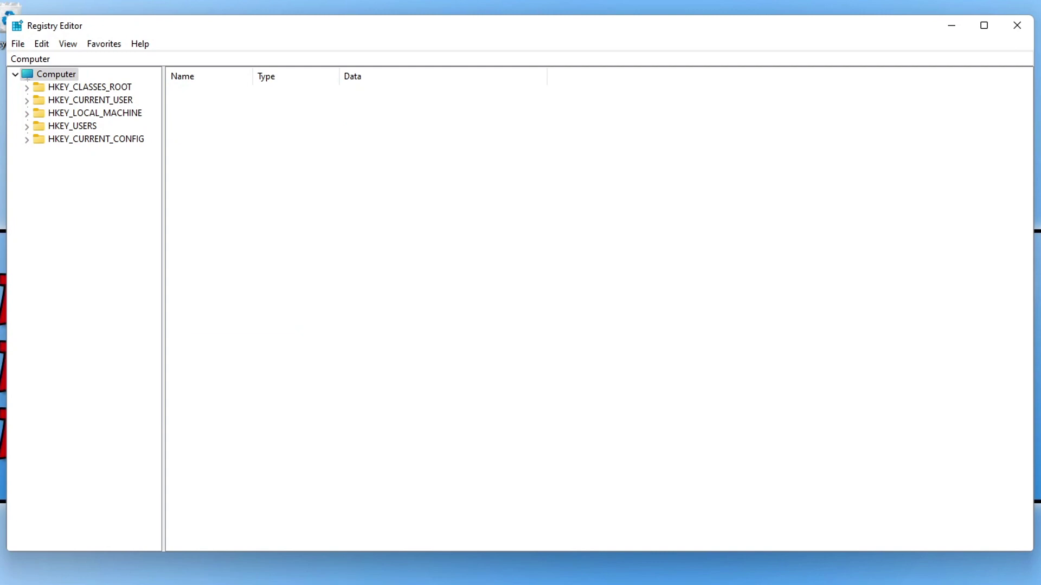
click(135, 60)
Step: Jump to Computer\HKEY_LOCAL_MACHINE\SOFTWARE\Microsoft\Windows\Dwm using the address bar
text(Computer\HKEY_LOCAL_MACHINE\SOFTWARE\Microsoft\Windows\Dwm)
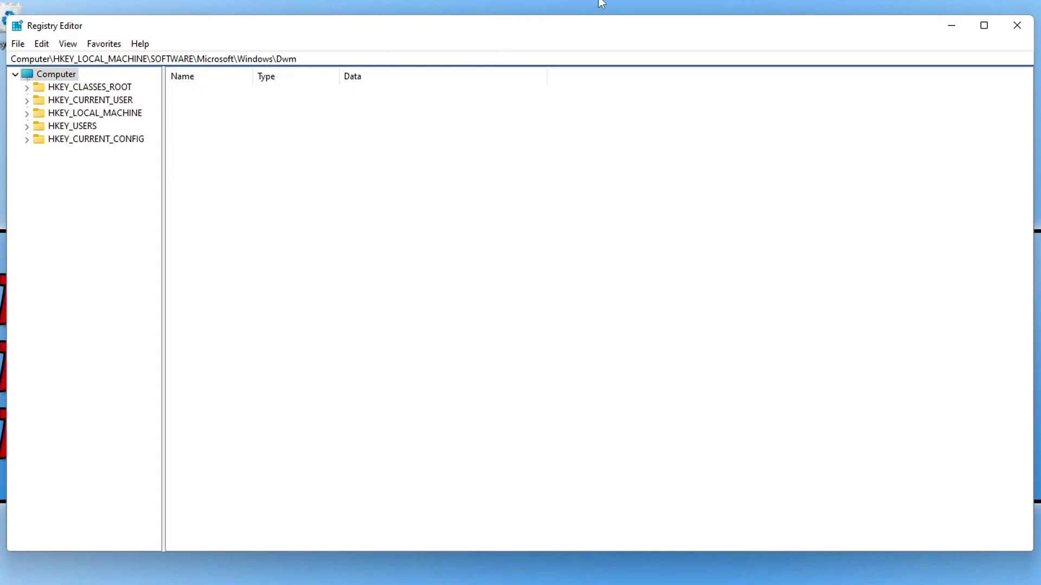
key(ctrl+a)
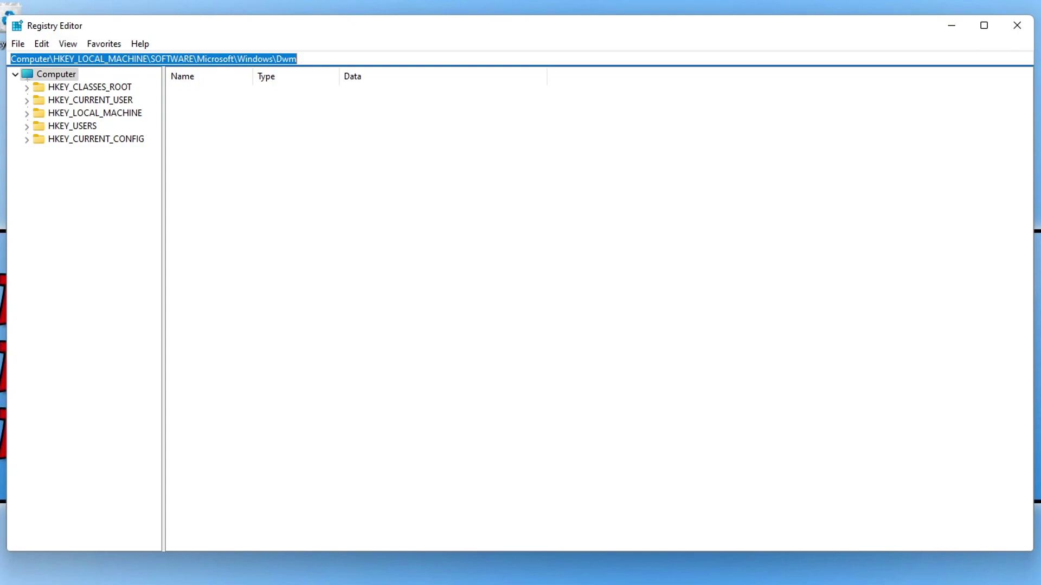
key(Return)
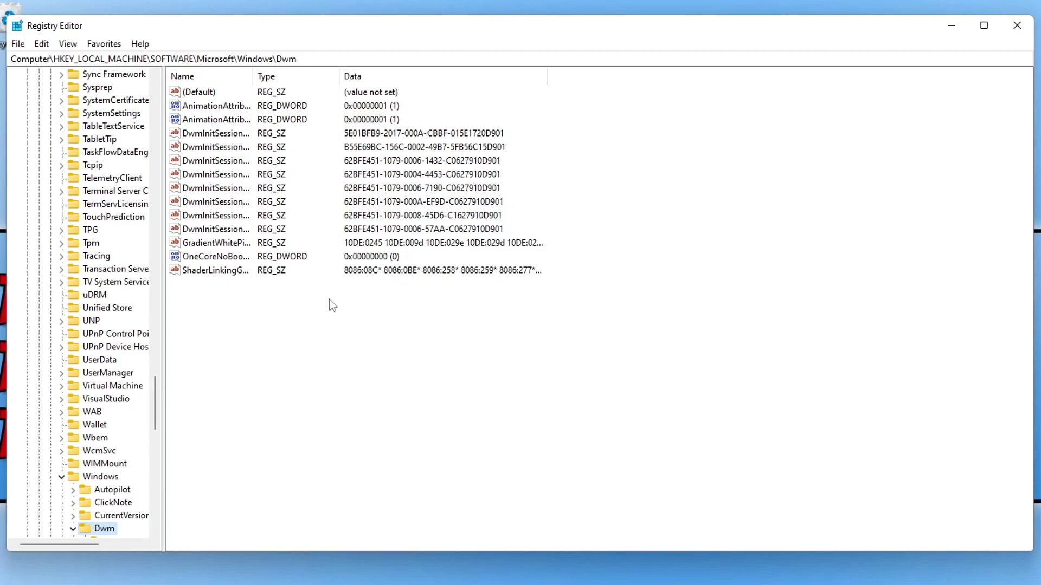
Step: Create a DWORD (32-bit) value named OverlayTestMode in the Dwm key
right_click(277, 317)
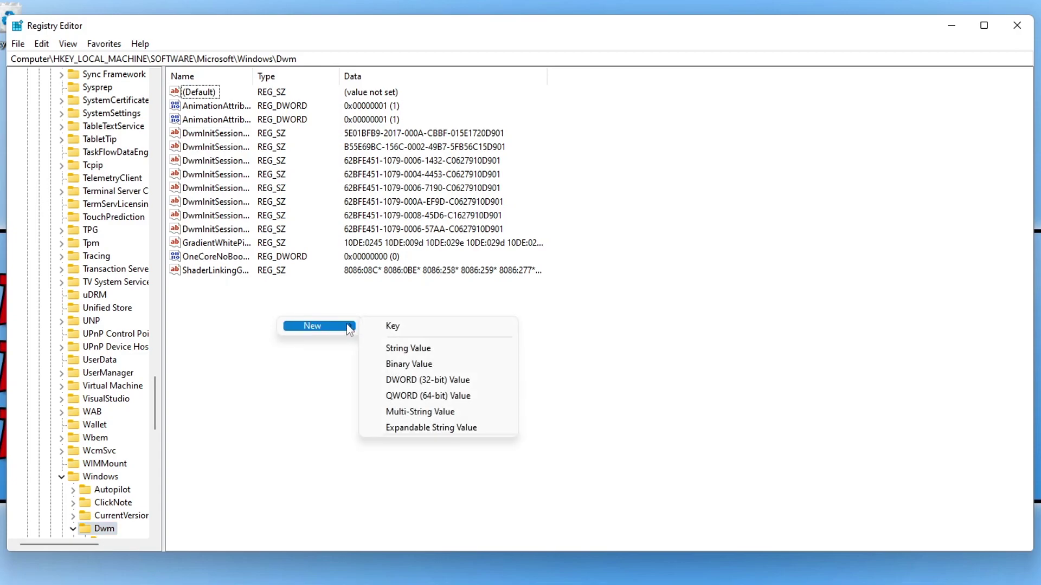
mouse_move(317, 327)
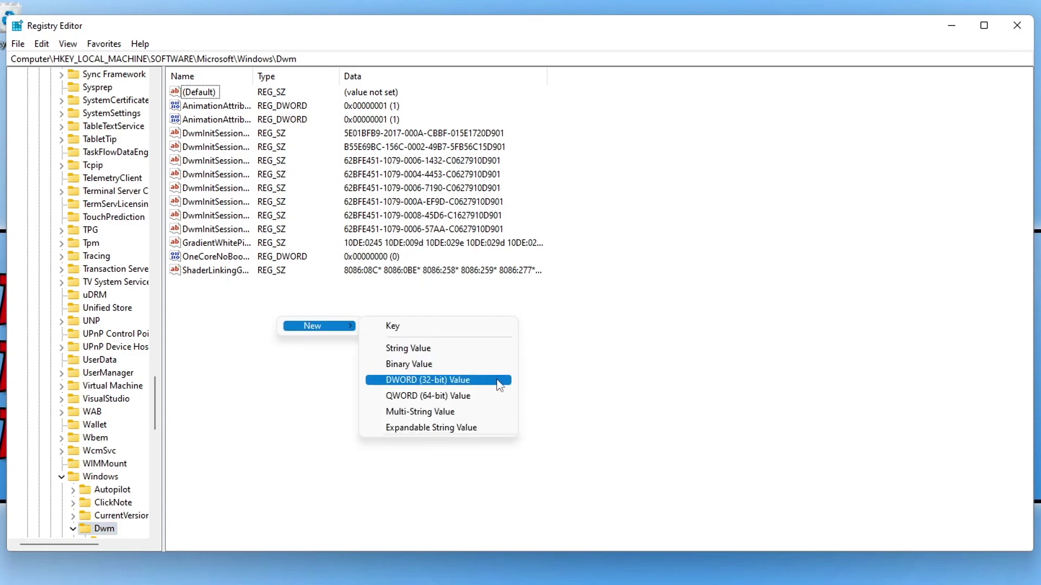
click(499, 384)
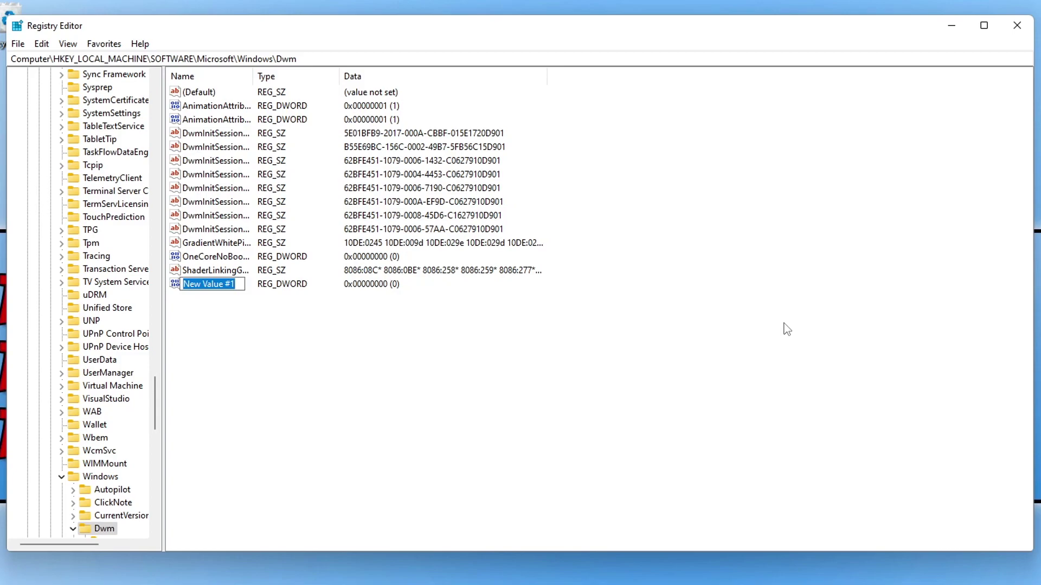
text(OverlayTestMode)
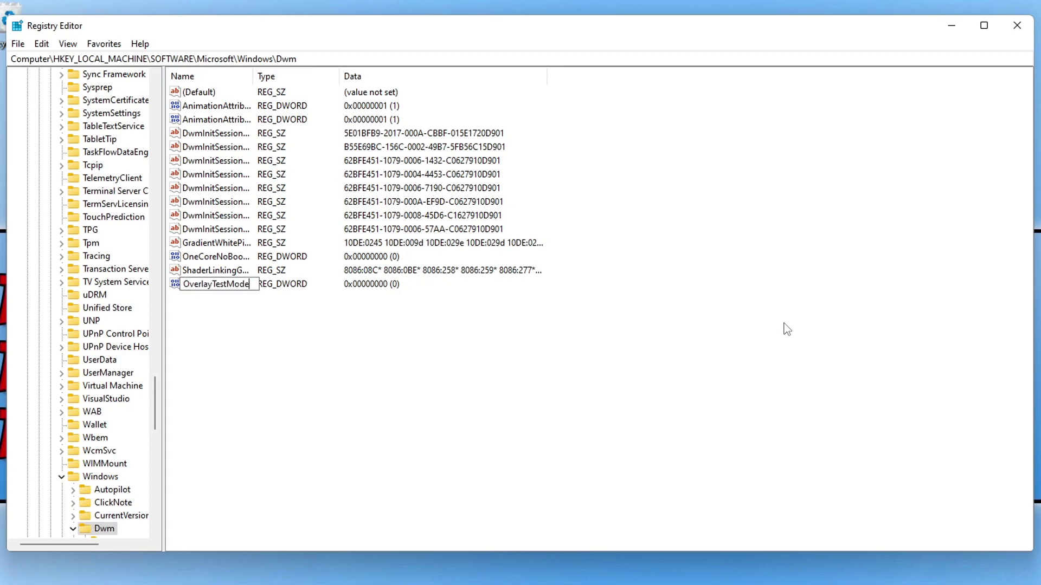
key(Return)
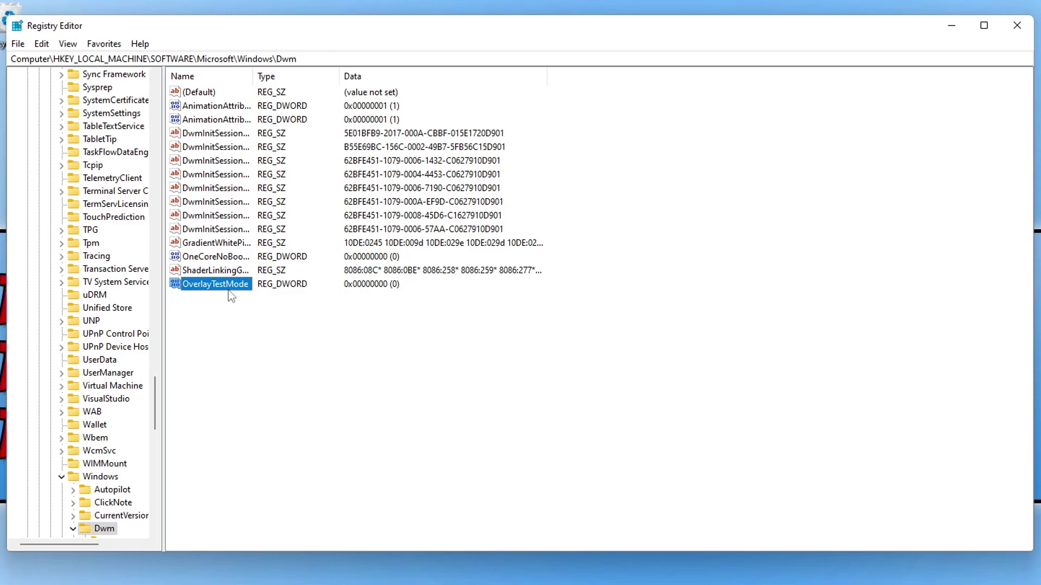
Step: Change OverlayTestMode's value data from 0 to 5
right_click(222, 289)
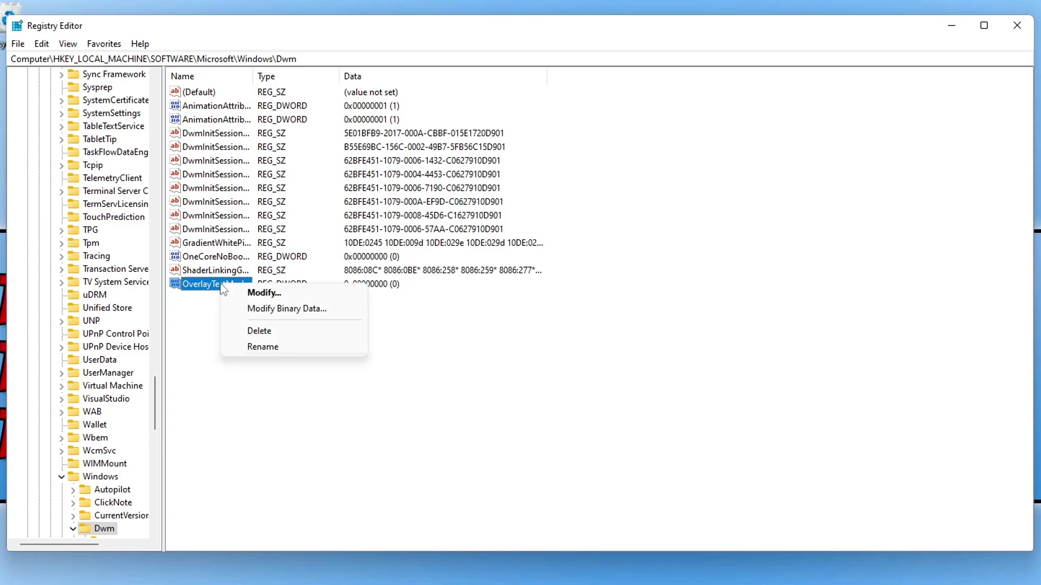
click(252, 294)
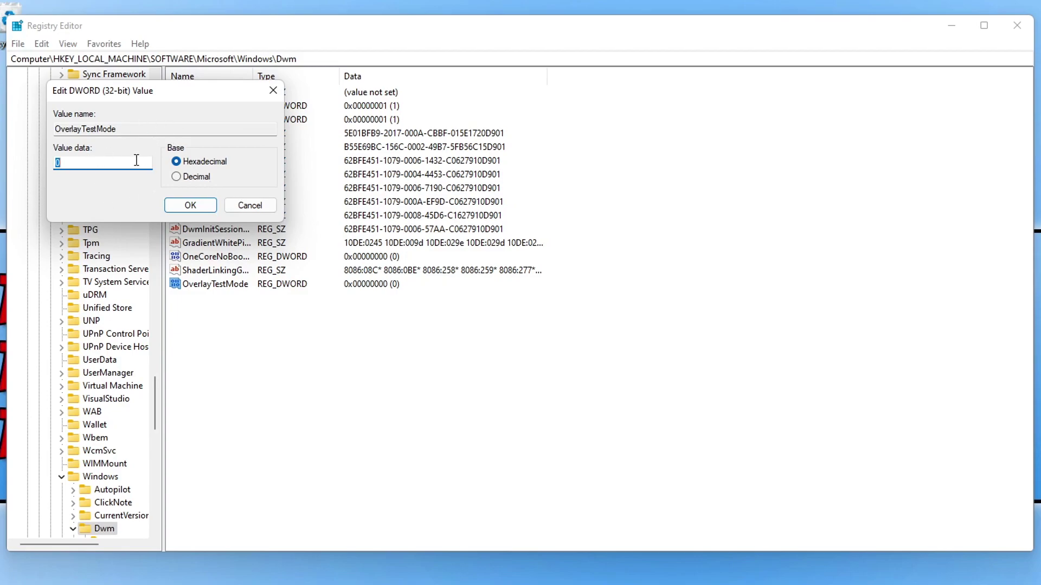
text(5)
click(185, 205)
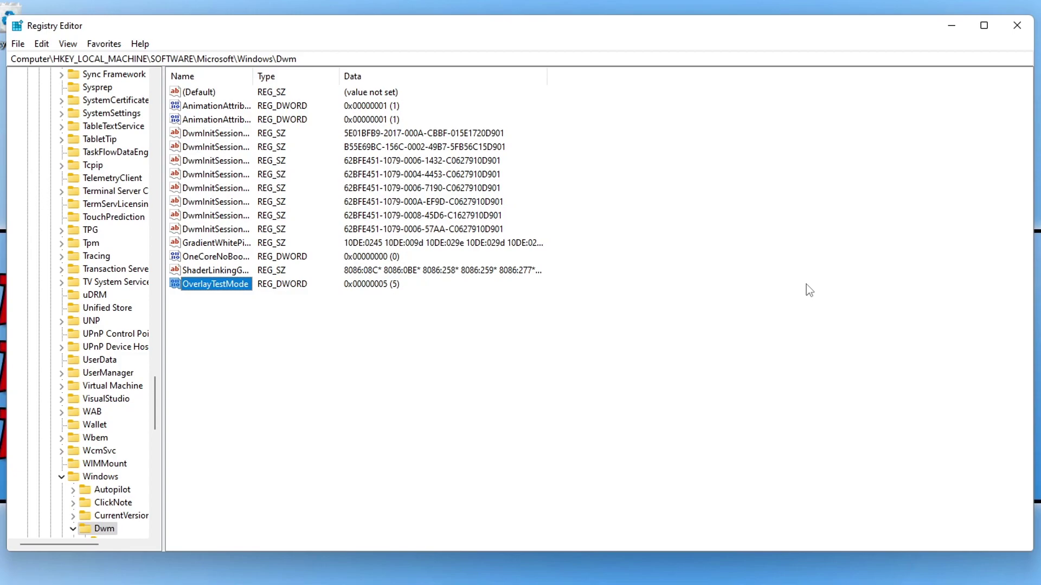
Step: Delete the OverlayTestMode value from Dwm, confirming with Yes
right_click(219, 288)
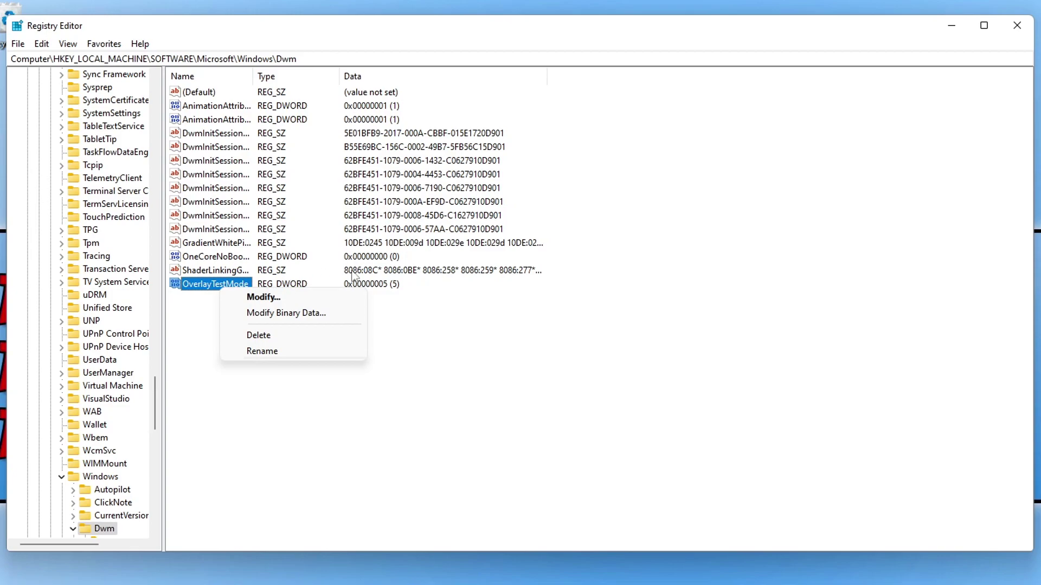
click(306, 337)
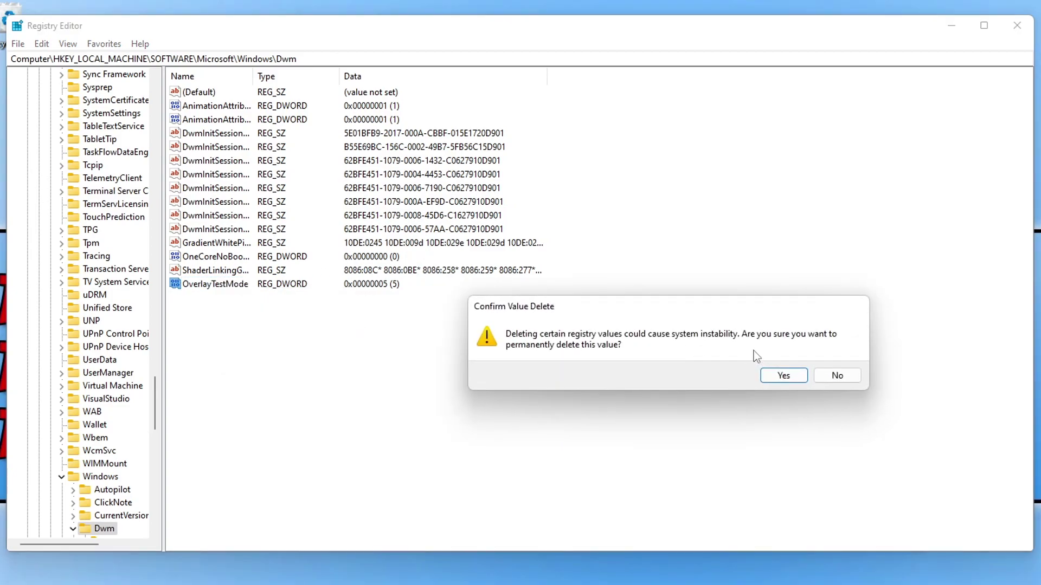
click(784, 376)
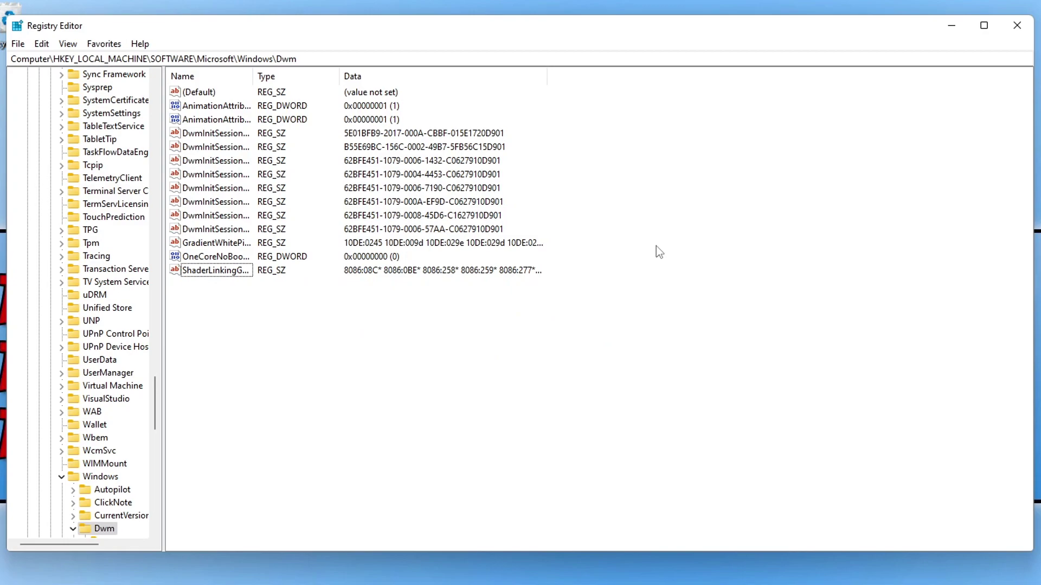